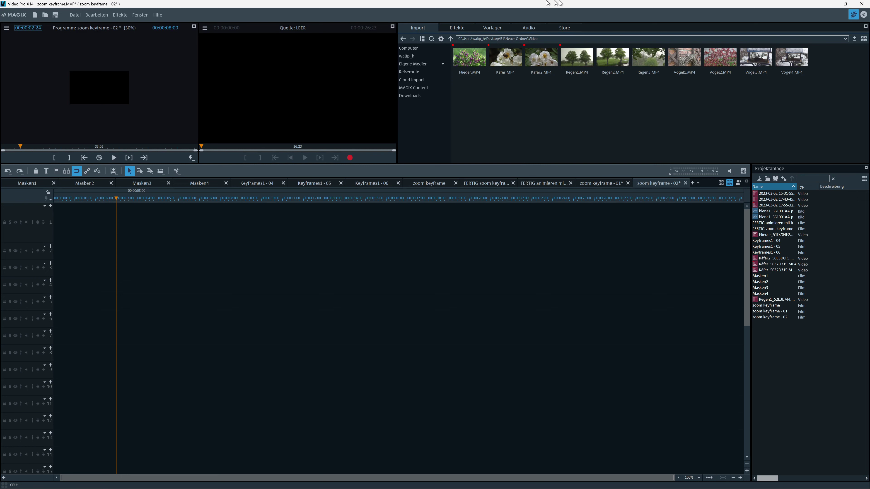
Step: Place Vogel2.MP4 at the start of track 1 without adapting the film settings, make the track taller, and save the project
{"action": "left_click_drag", "start_coordinate": [720, 60], "coordinate": [83, 221]}
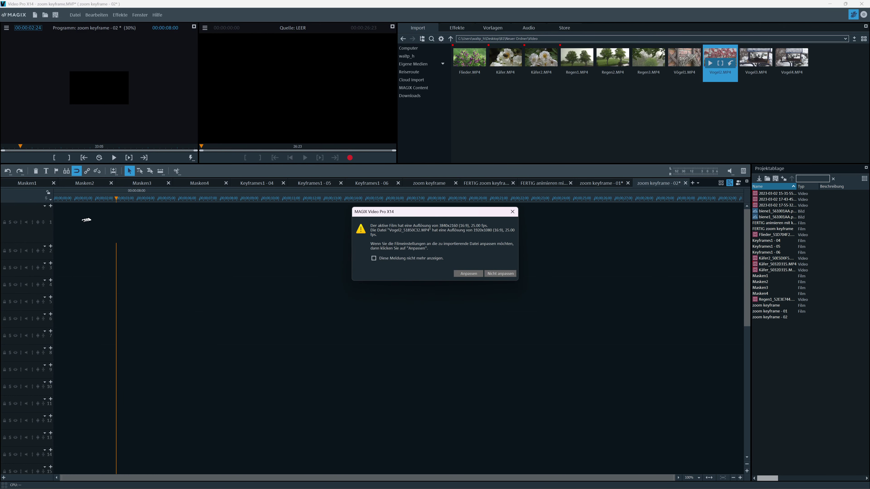
{"action": "left_click", "coordinate": [500, 274]}
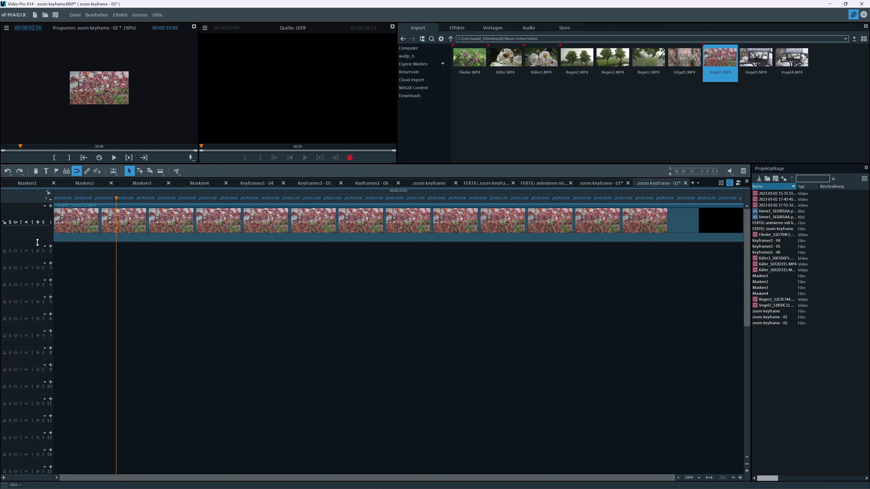
{"action": "left_click_drag", "start_coordinate": [38, 242], "coordinate": [50, 257]}
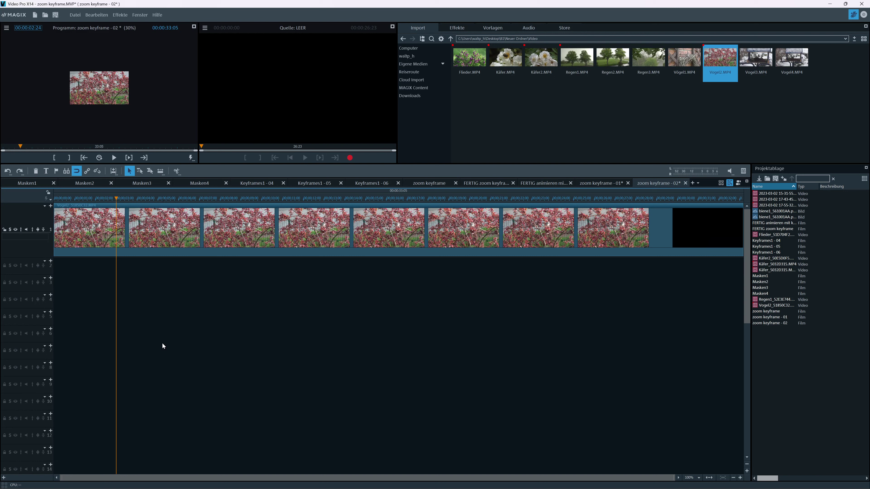
{"action": "key", "text": "ctrl+s"}
Step: Place biene1.png from the Comic folder on track 2 near the start of the film and preview it
{"action": "left_click", "coordinate": [450, 39]}
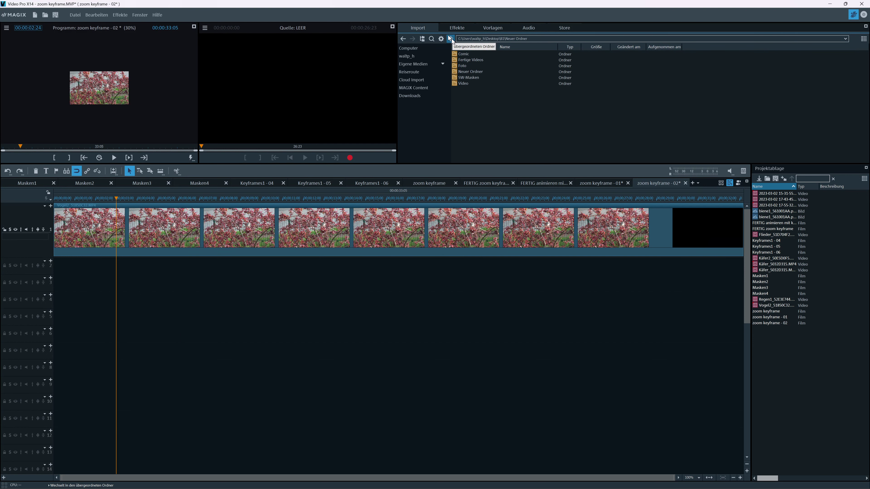
{"action": "double_click", "coordinate": [459, 57]}
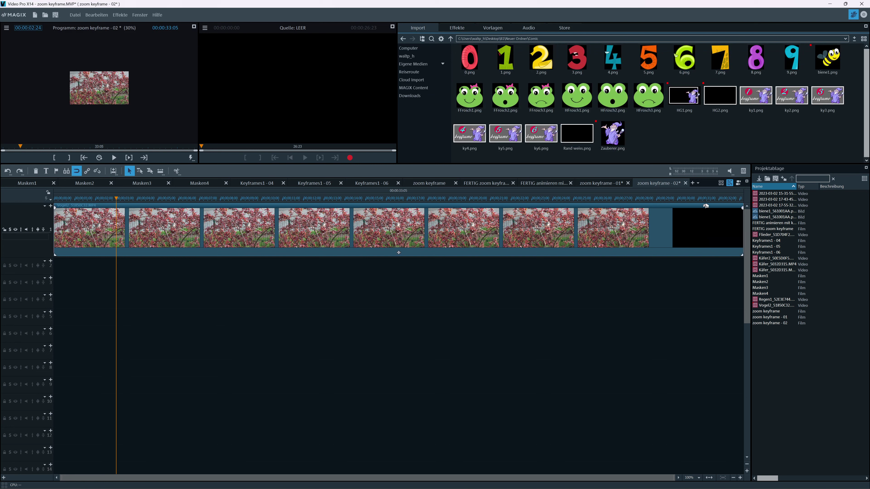
{"action": "left_click_drag", "start_coordinate": [815, 64], "coordinate": [113, 265]}
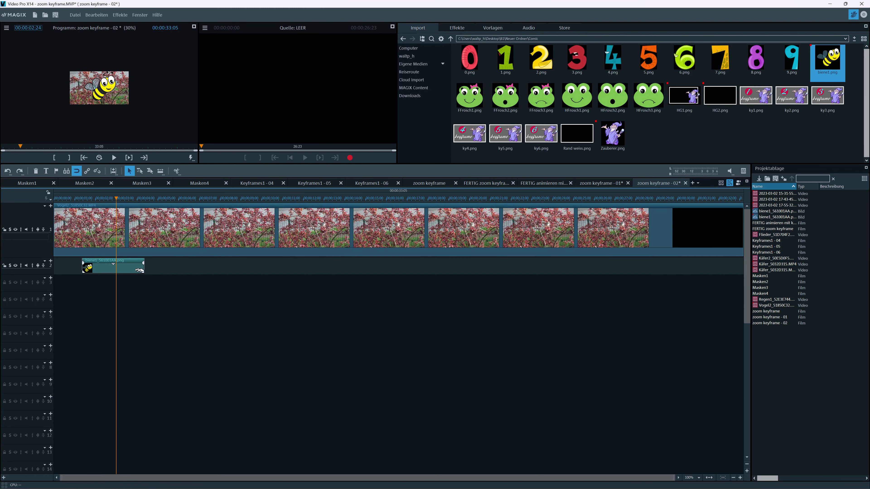
{"action": "left_click", "coordinate": [85, 406]}
{"action": "key", "text": "space"}
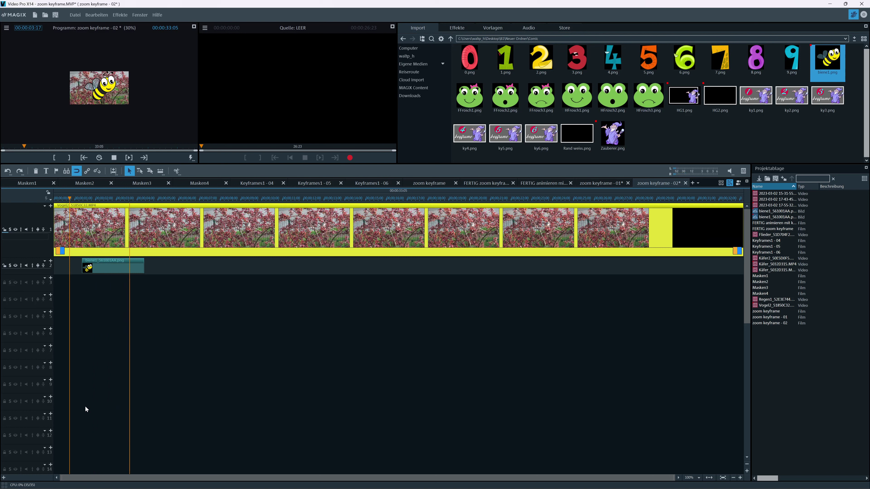
{"action": "key", "text": "space"}
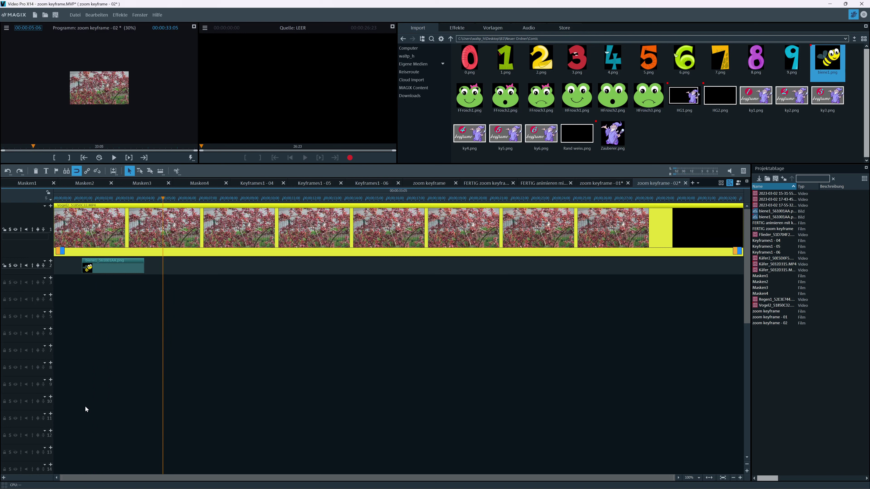
Step: Extend the bee image on track 2 to about 30 seconds and play the film to check it
{"action": "left_click", "coordinate": [123, 260]}
{"action": "left_click", "coordinate": [125, 267]}
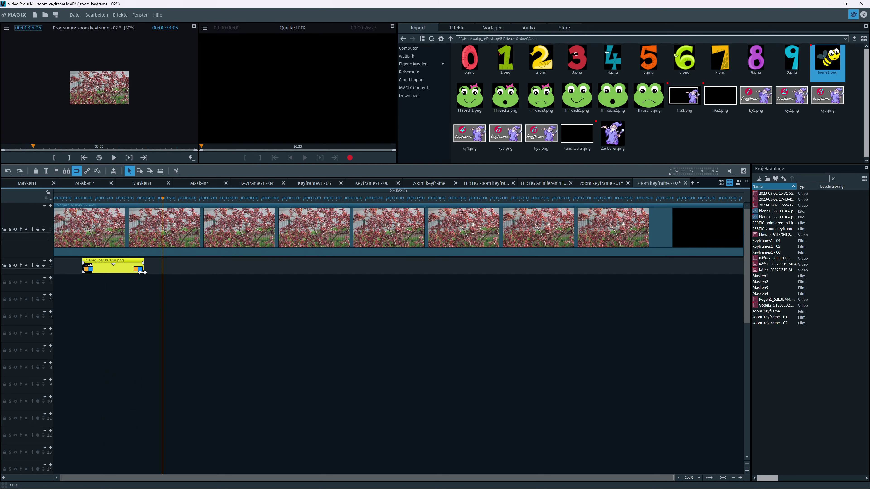
{"action": "left_click_drag", "start_coordinate": [144, 268], "coordinate": [706, 265]}
{"action": "left_click", "coordinate": [96, 199]}
{"action": "key", "text": "space"}
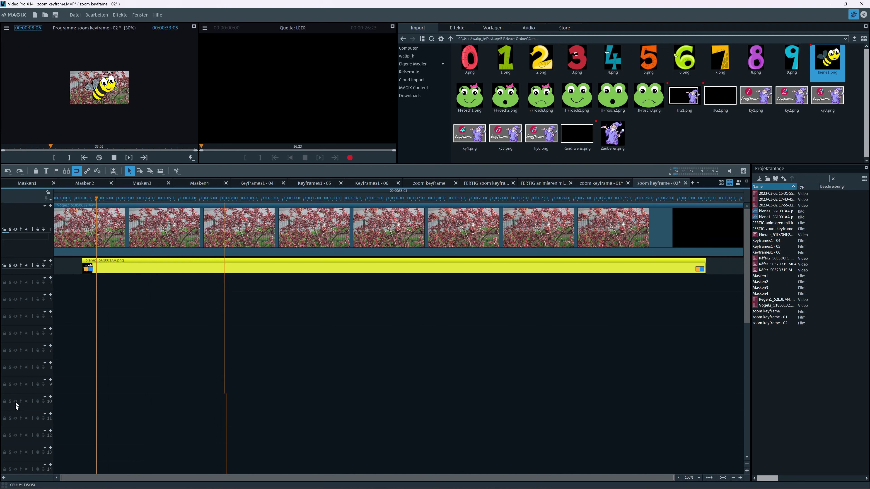
{"action": "key", "text": "space"}
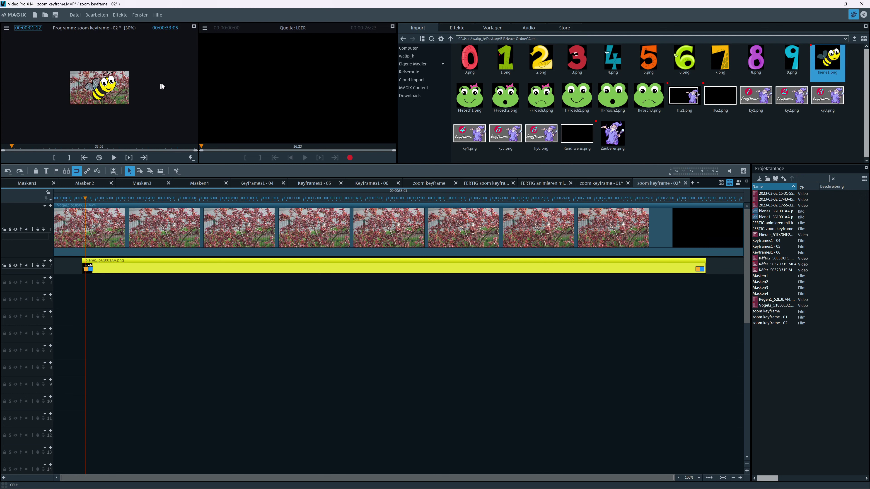
Step: Apply Größe/Position/Rotation to the bee, move it outside the picture's left edge, about -4119.5 / 59.2 px, and set a keyframe at 00:00:01:12
{"action": "left_click", "coordinate": [175, 238]}
{"action": "left_click", "coordinate": [453, 29]}
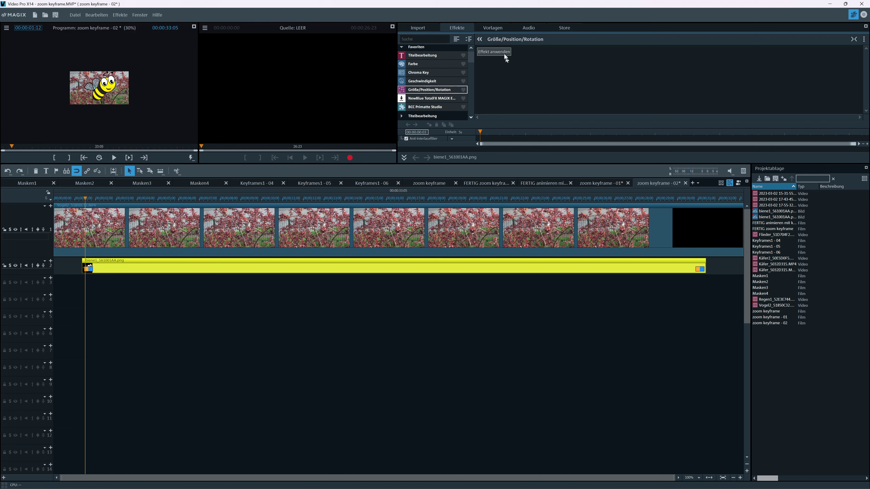
{"action": "left_click", "coordinate": [497, 50]}
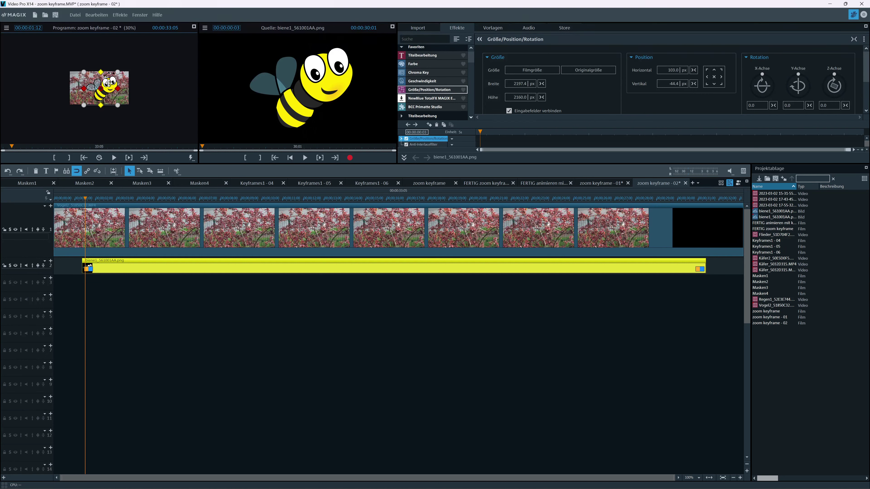
{"action": "left_click_drag", "start_coordinate": [109, 84], "coordinate": [44, 81]}
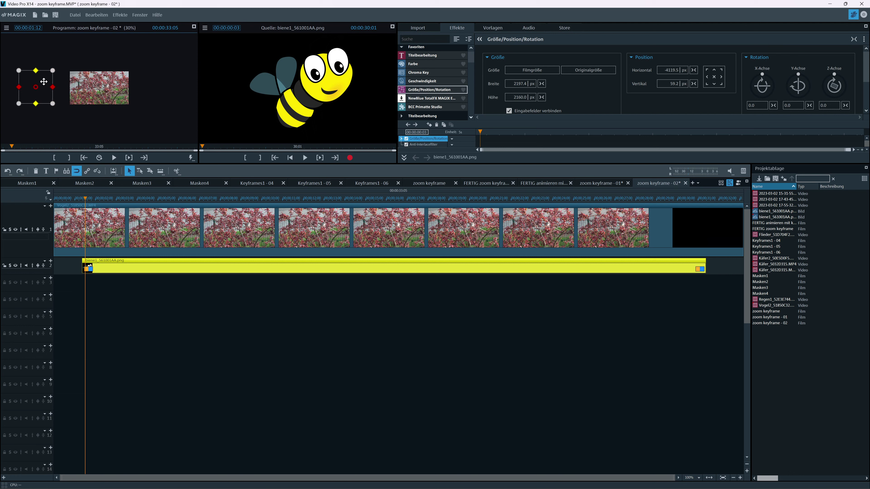
{"action": "left_click", "coordinate": [429, 125]}
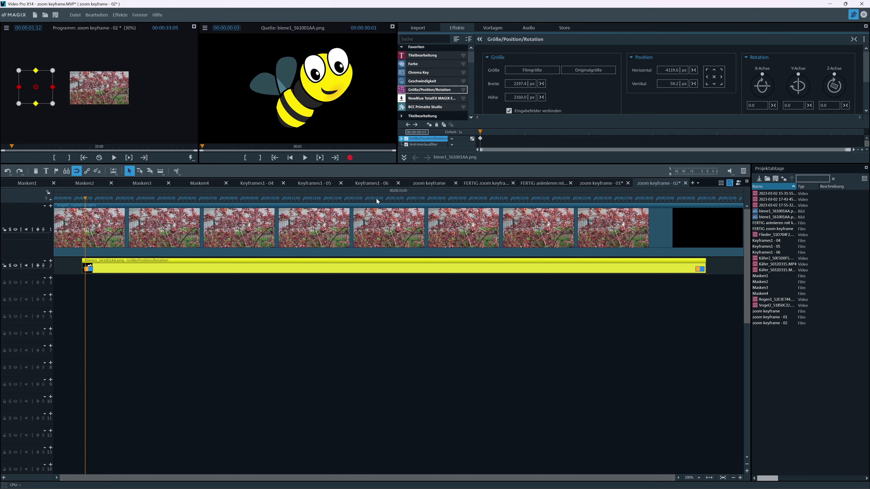
Step: At 00:00:18:23, move the bee outside the picture's right edge, about 4399 / -192.3 px, to create a second position keyframe
{"action": "left_click", "coordinate": [447, 200]}
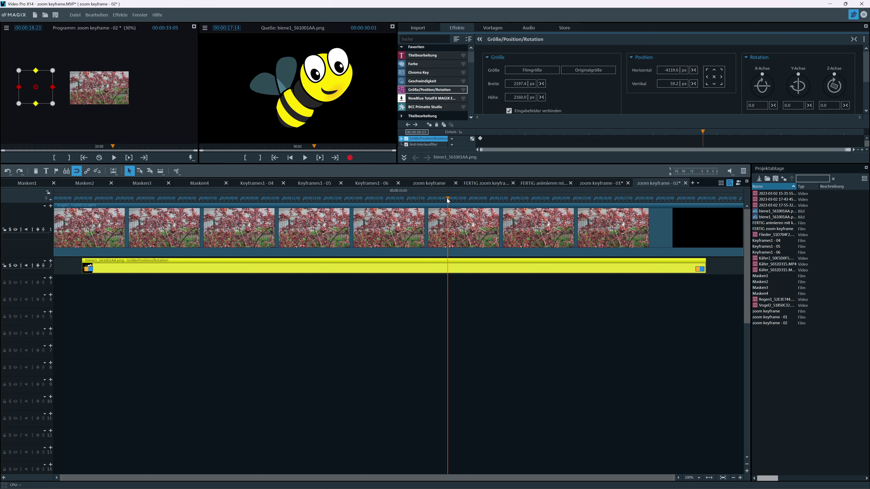
{"action": "left_click_drag", "start_coordinate": [43, 78], "coordinate": [44, 78]}
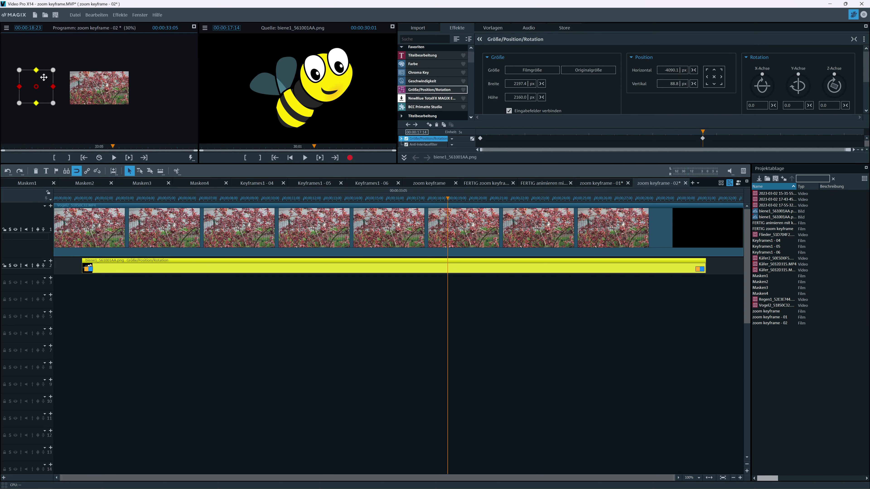
{"action": "left_click_drag", "start_coordinate": [44, 77], "coordinate": [174, 82]}
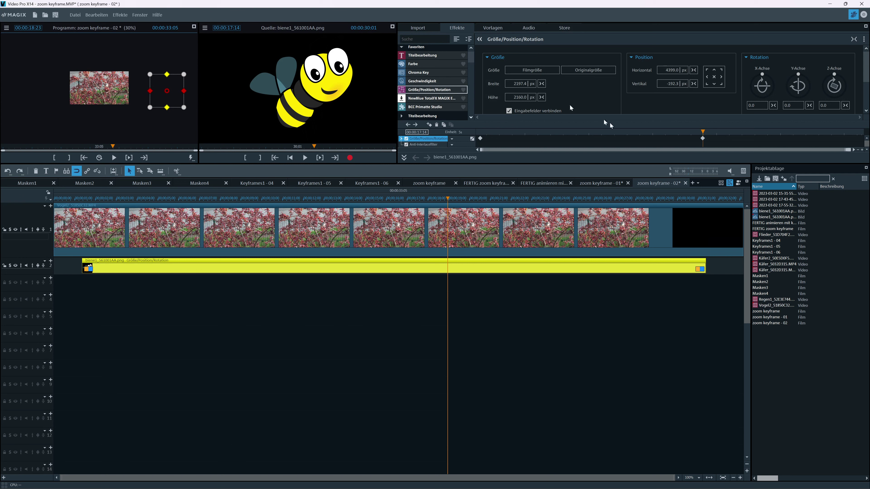
Step: Toggle the curve mode of the bee's Größe/Position/Rotation keyframes and play the animation from the start of the film
{"action": "left_click", "coordinate": [702, 138]}
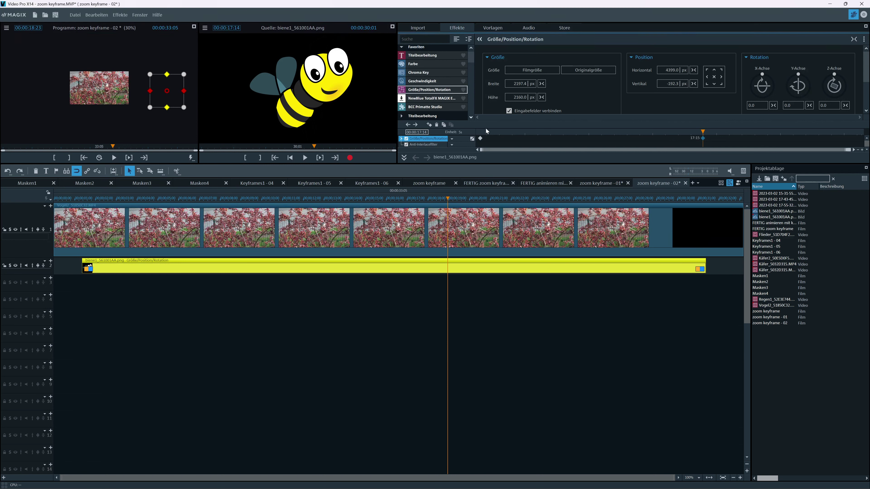
{"action": "left_click", "coordinate": [472, 139]}
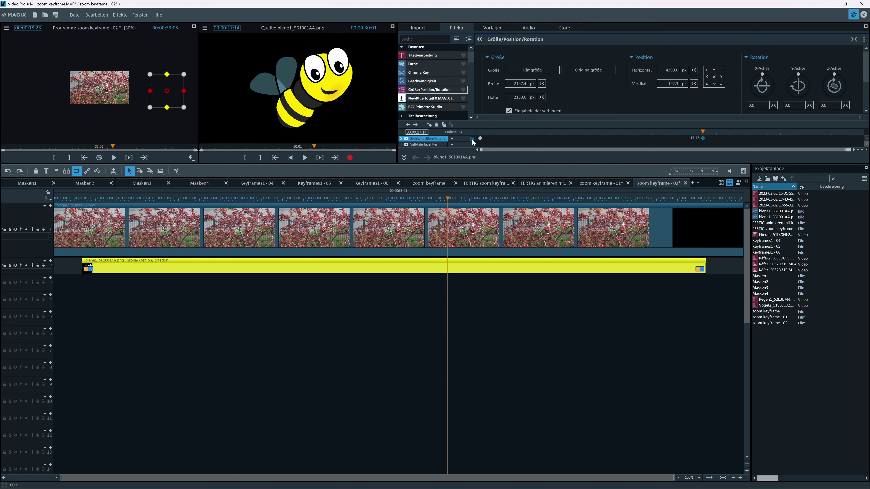
{"action": "left_click", "coordinate": [58, 200]}
{"action": "key", "text": "space"}
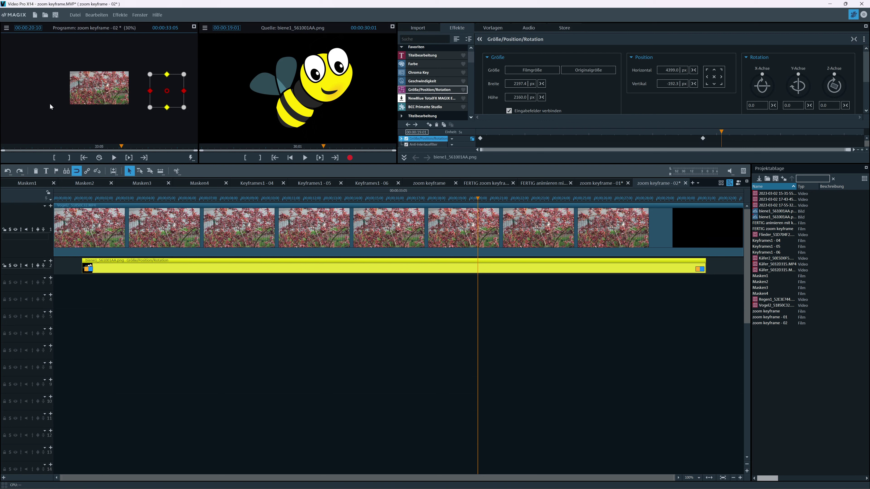
Step: Enlarge the program preview until the film picture fills the monitor, and play the bee's movement from about 2 seconds
{"action": "scroll", "coordinate": [46, 105], "scroll_direction": "up", "scroll_amount": 5}
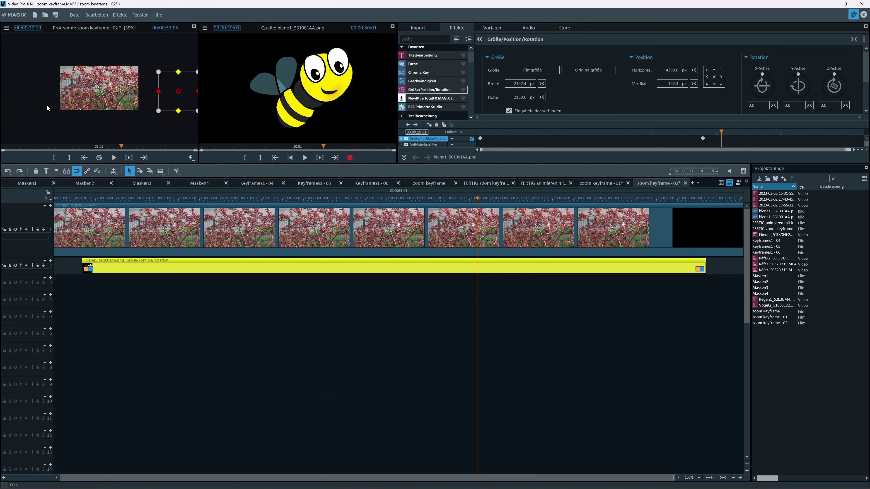
{"action": "scroll", "coordinate": [47, 107], "scroll_direction": "up", "scroll_amount": 3}
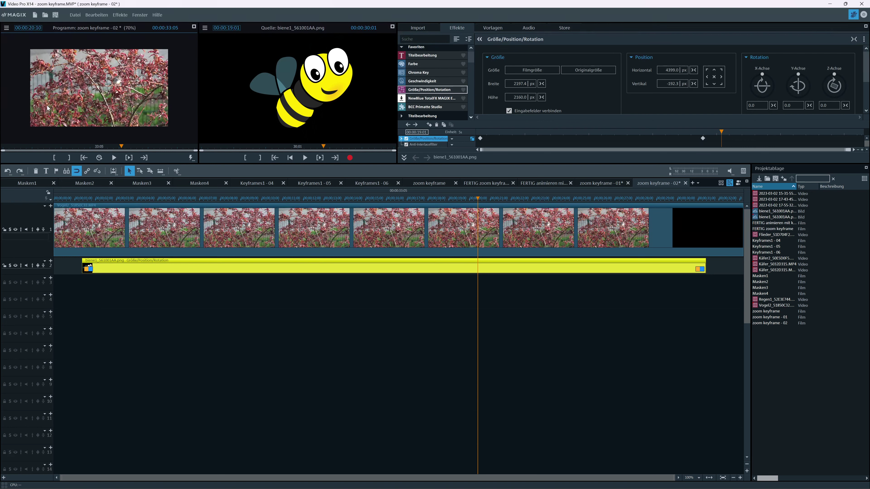
{"action": "scroll", "coordinate": [48, 107], "scroll_direction": "up", "scroll_amount": 2}
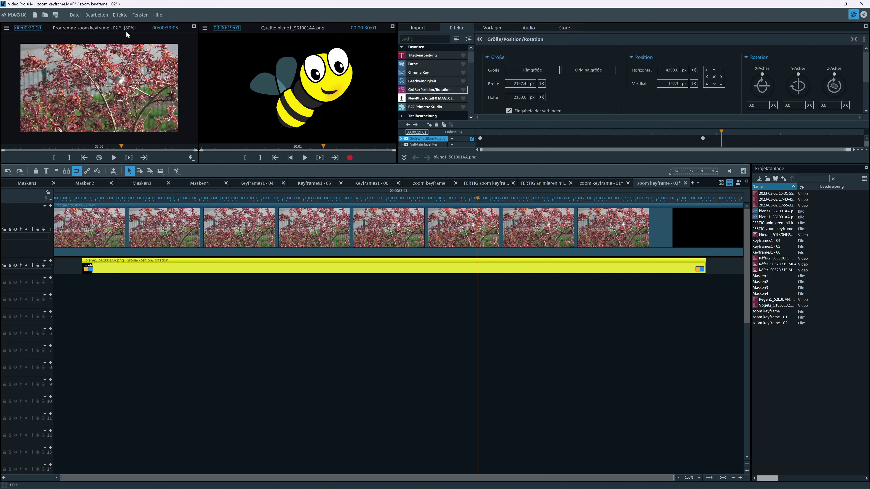
{"action": "scroll", "coordinate": [114, 74], "scroll_direction": "up", "scroll_amount": 1}
{"action": "scroll", "coordinate": [114, 74], "scroll_direction": "up", "scroll_amount": 3}
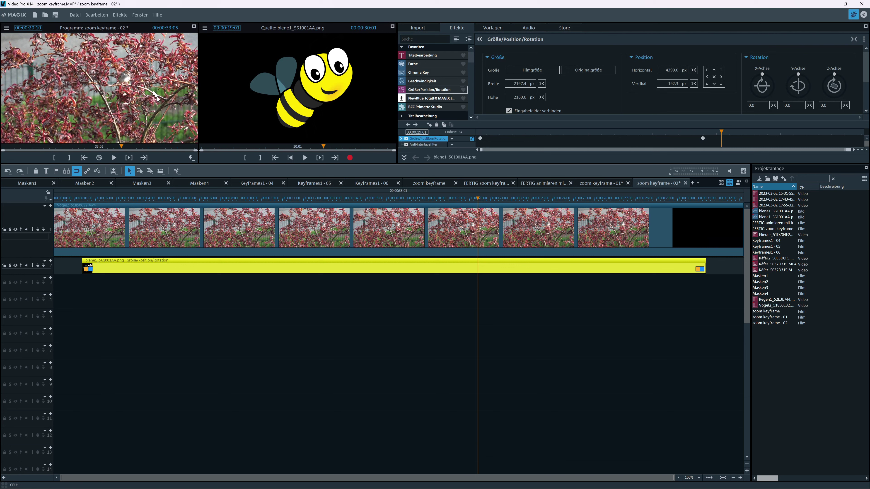
{"action": "left_click", "coordinate": [98, 199]}
{"action": "key", "text": "space"}
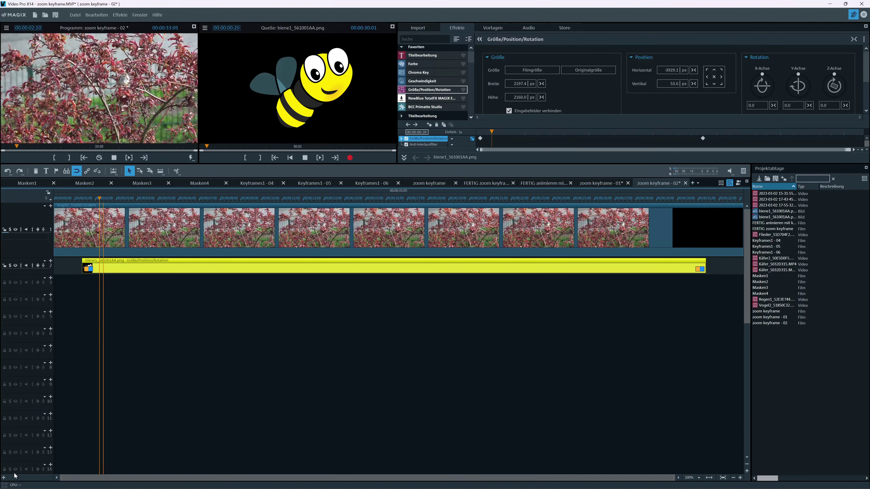